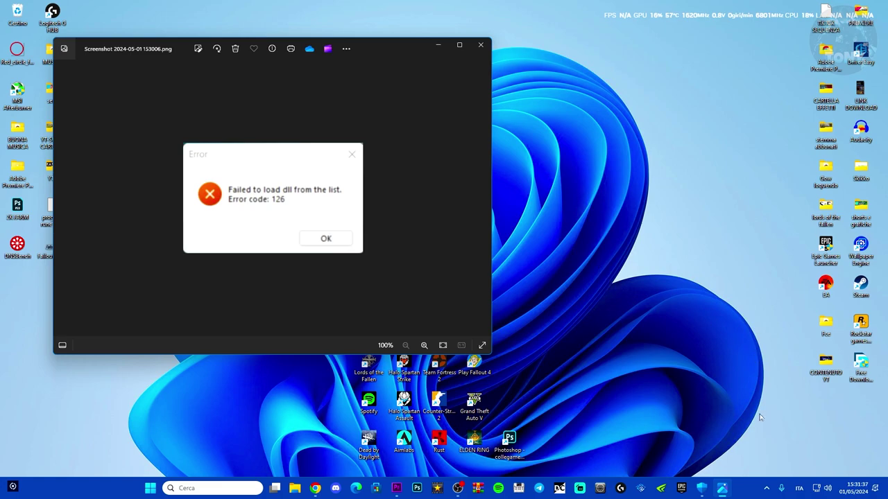
# Search Windows for "firewall", open Windows Defender Firewall and bring up its advanced security settings
pyautogui.click(765, 489)
pyautogui.click(766, 489)
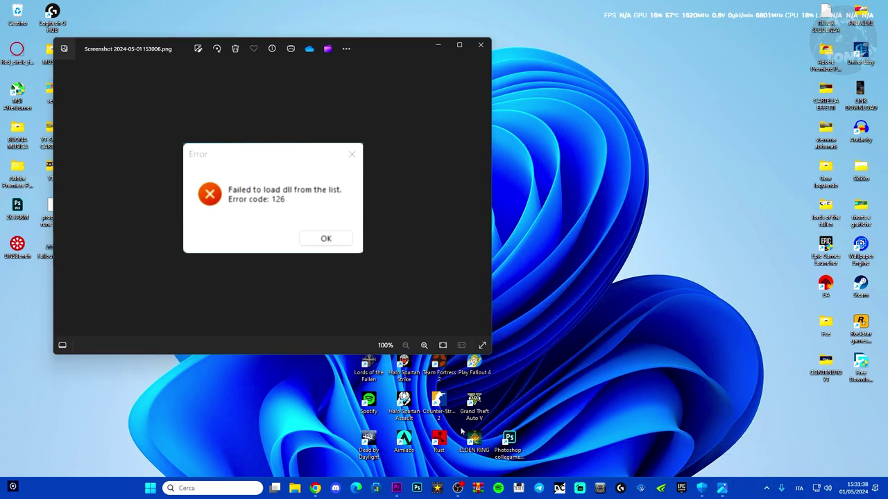
pyautogui.click(210, 489)
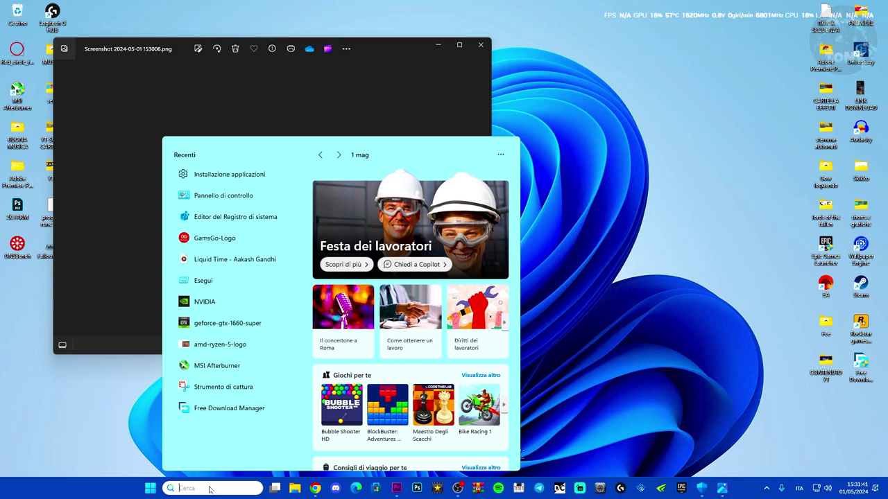
pyautogui.write('firewall')
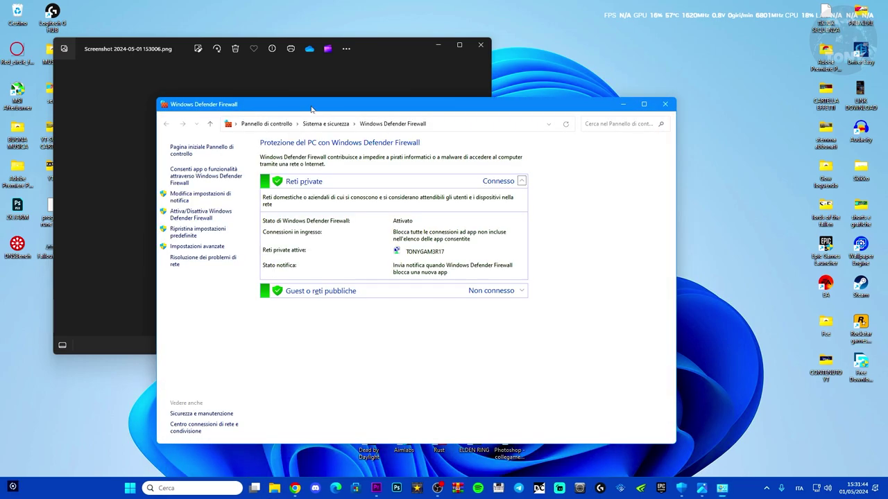
pyautogui.moveTo(208, 96); pyautogui.dragTo(460, 80)
pyautogui.click(443, 223)
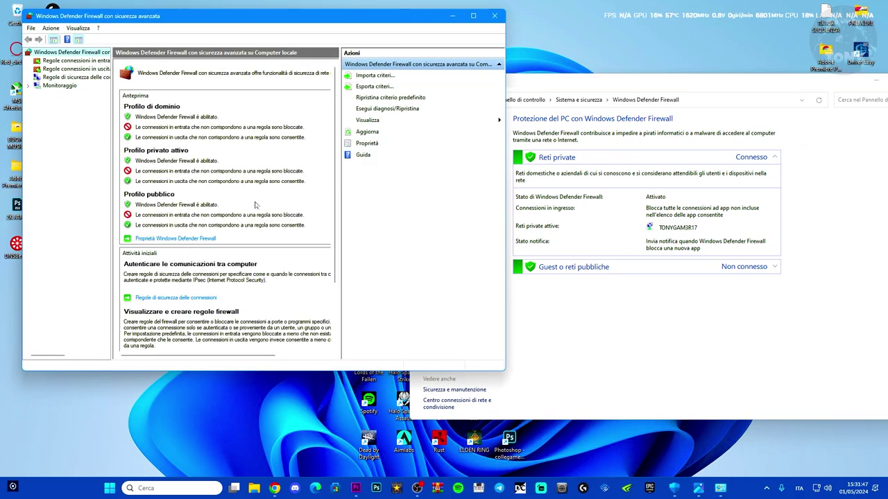
# Review the firewall state in the domain, private and public profiles of the advanced firewall's properties, and close the dialog
pyautogui.click(51, 28)
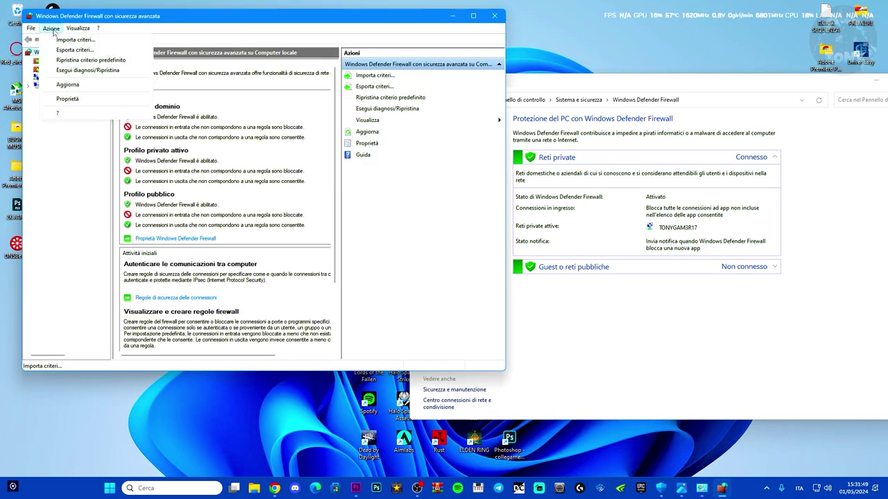
pyautogui.click(63, 98)
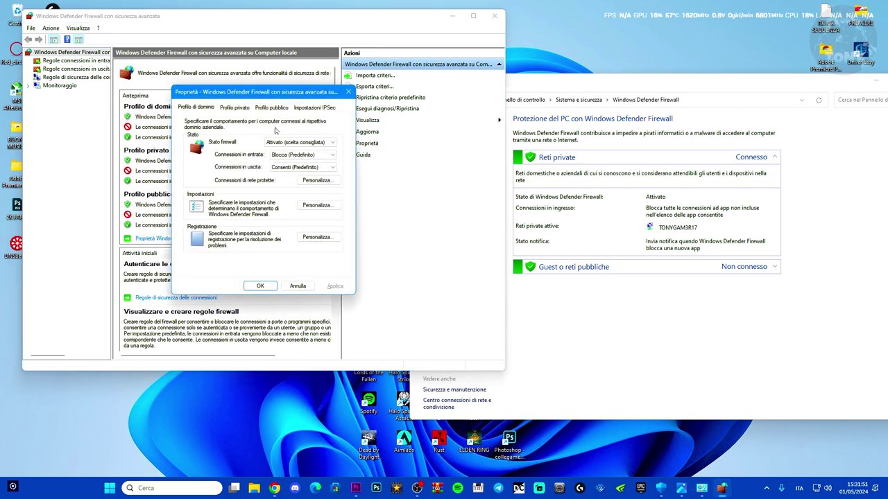
pyautogui.click(224, 110)
pyautogui.click(260, 109)
pyautogui.click(231, 109)
pyautogui.click(195, 109)
pyautogui.click(282, 143)
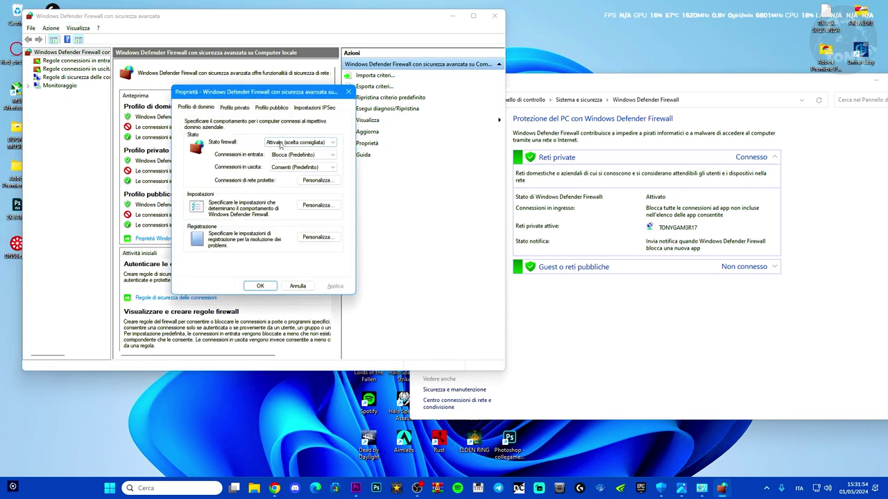
pyautogui.click(236, 109)
pyautogui.click(268, 109)
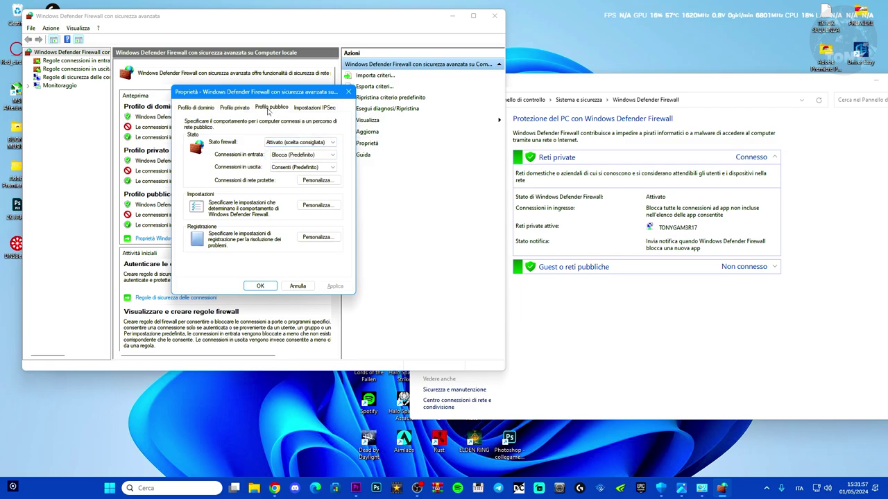
pyautogui.click(258, 286)
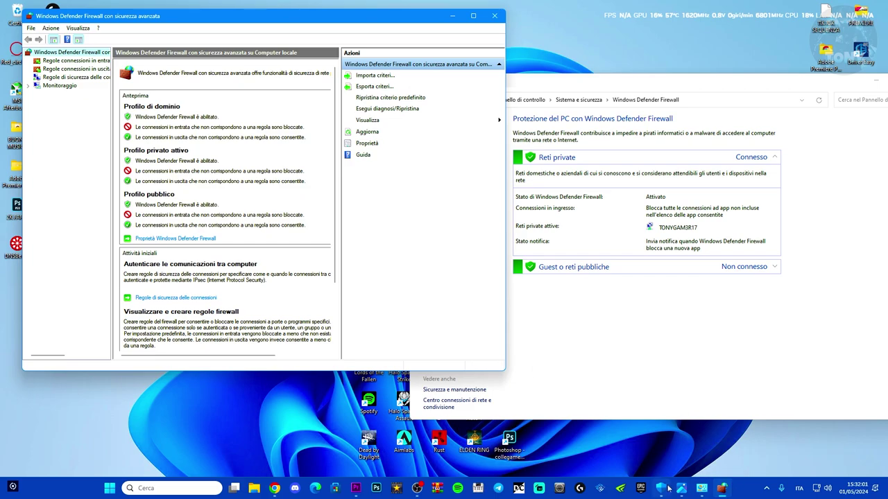
# Open Windows Security and view the active antivirus provider on the virus and threat protection page
pyautogui.click(767, 489)
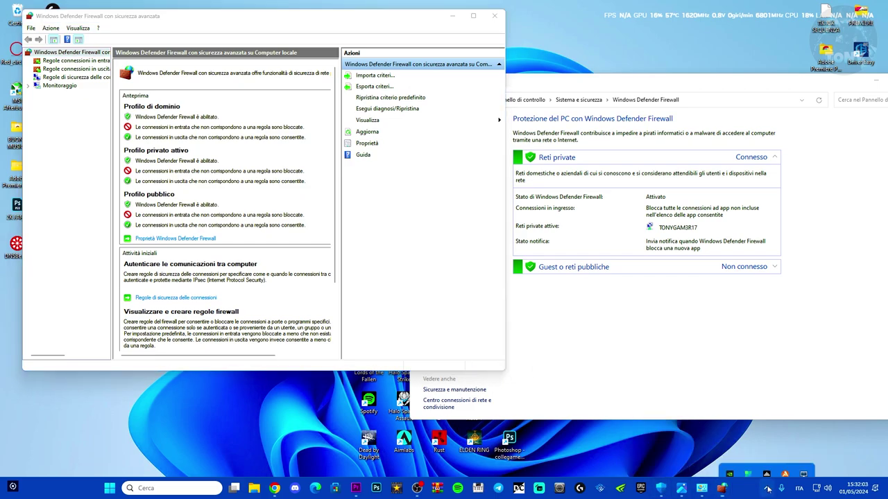
pyautogui.click(784, 461)
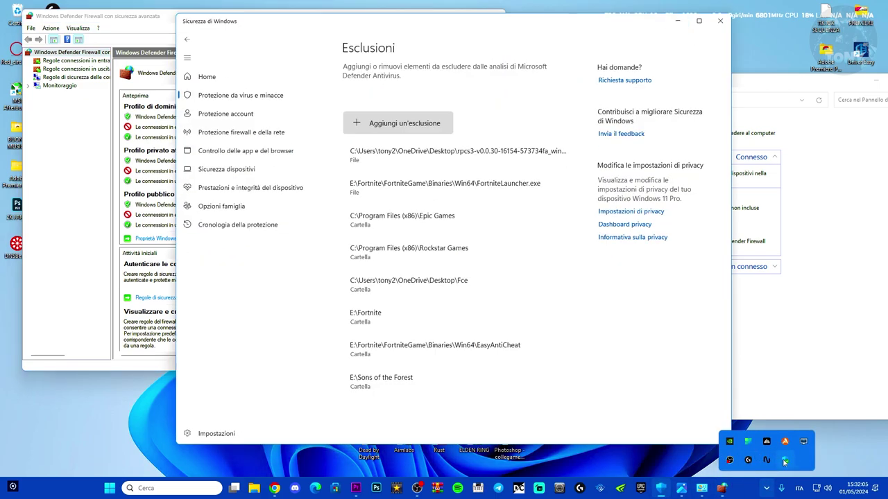
pyautogui.click(210, 102)
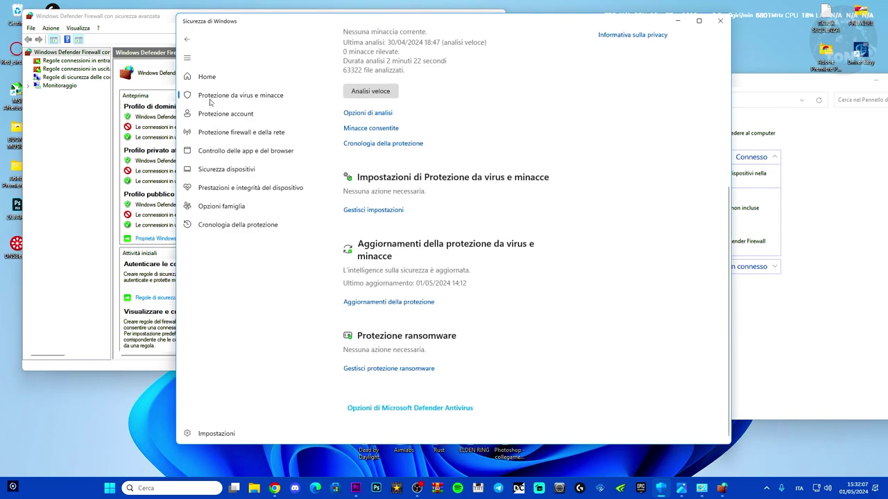
pyautogui.scroll(5, 534, 229)
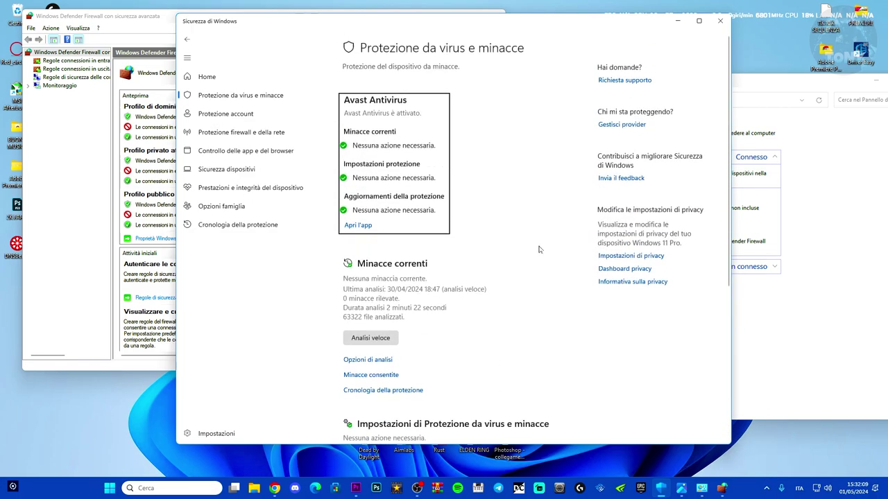
# Return to virus and threat protection from the Windows Security home page and review its settings, including real-time protection and exclusions
pyautogui.click(208, 77)
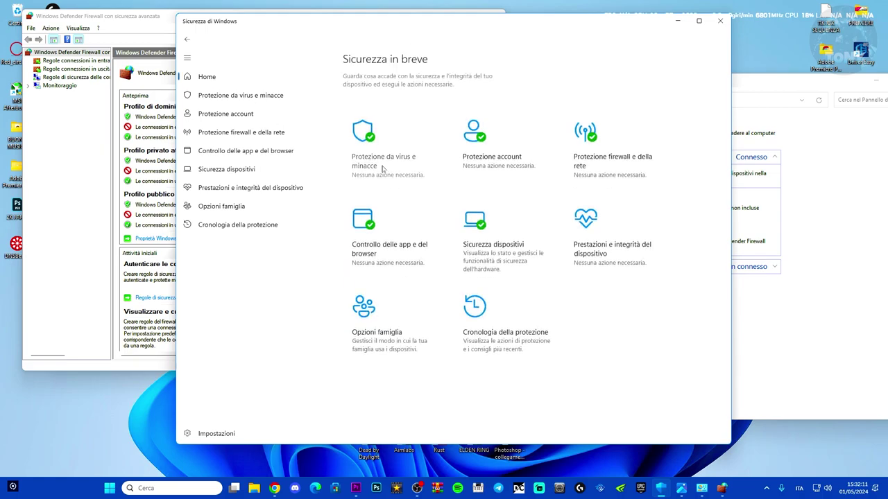
pyautogui.click(392, 172)
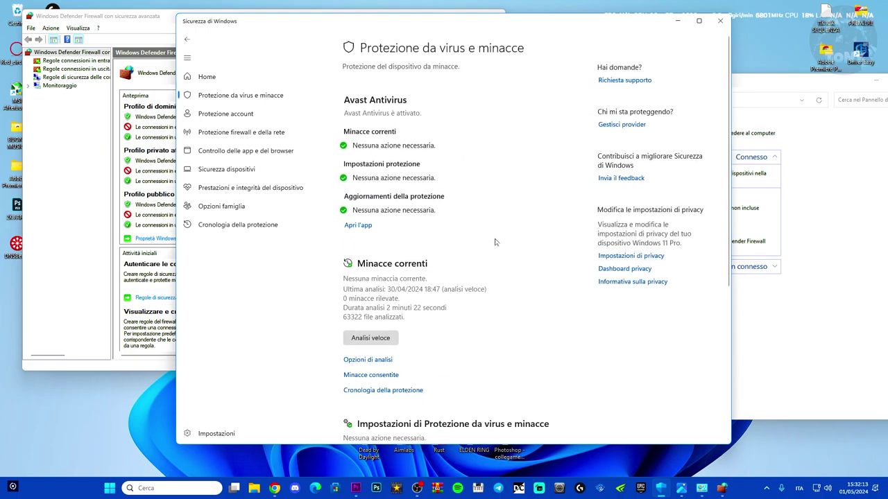
pyautogui.scroll(-4, 496, 243)
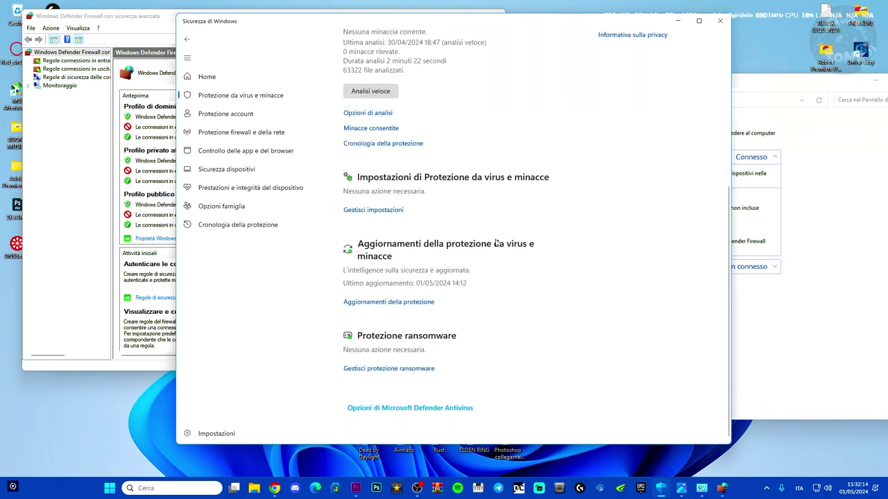
pyautogui.click(377, 210)
pyautogui.scroll(-5, 475, 252)
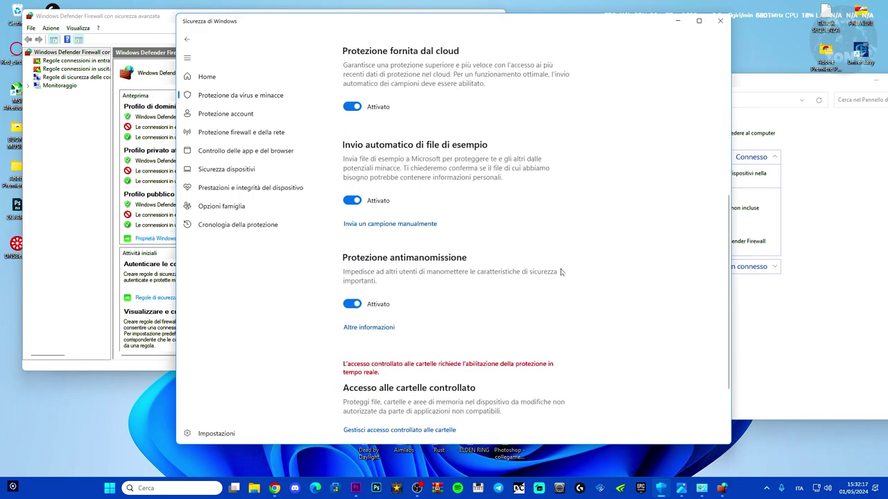
pyautogui.scroll(-2, 561, 271)
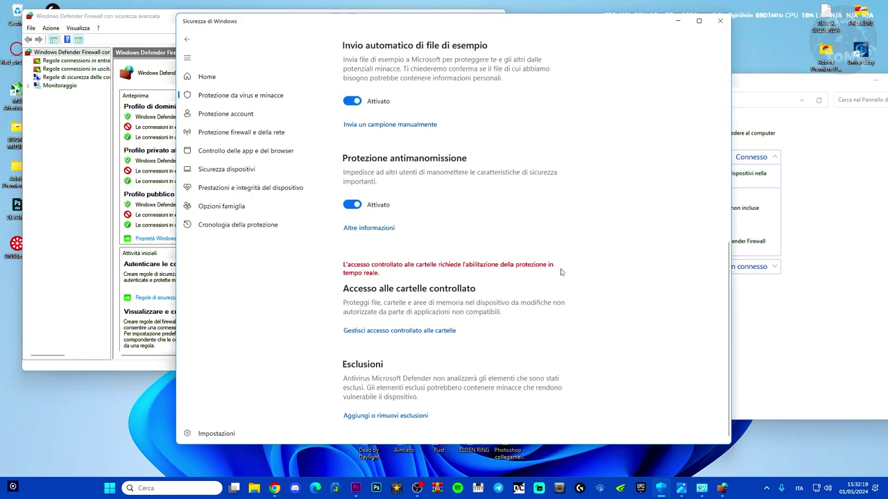
pyautogui.scroll(8, 503, 65)
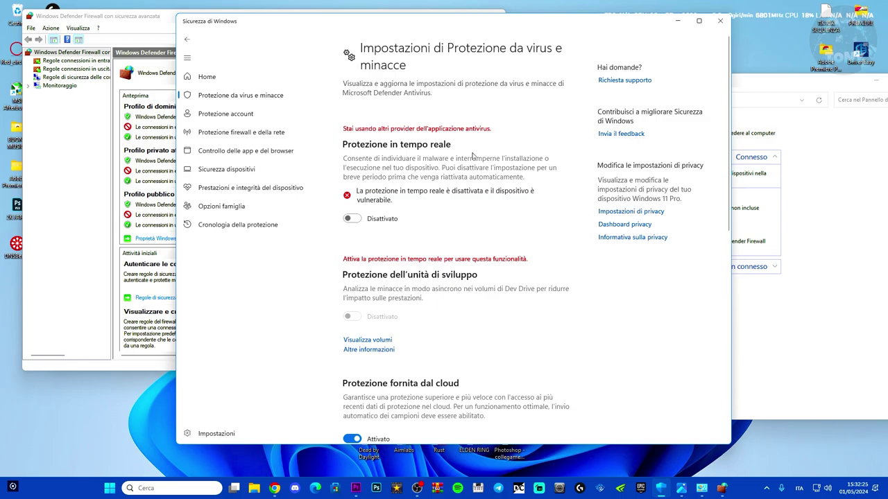
# Show Avast's options for disabling its shields temporarily or permanently, and dismiss them without choosing one
pyautogui.click(767, 489)
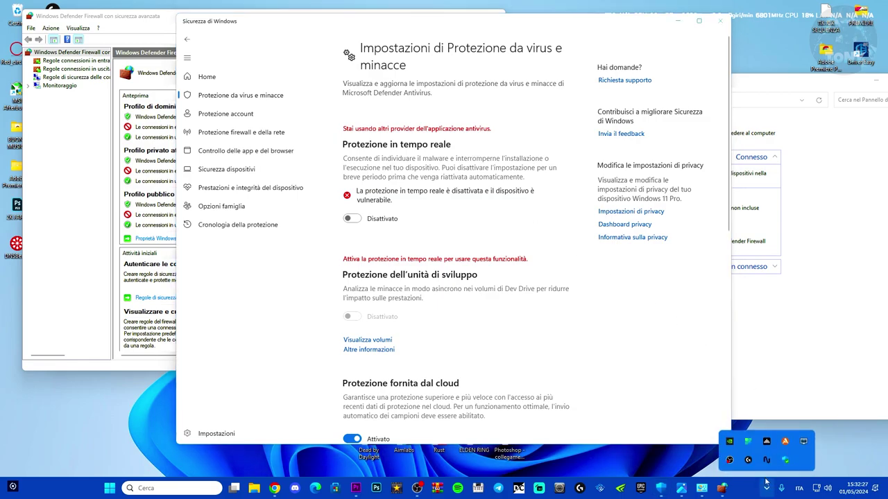
pyautogui.rightClick(785, 444)
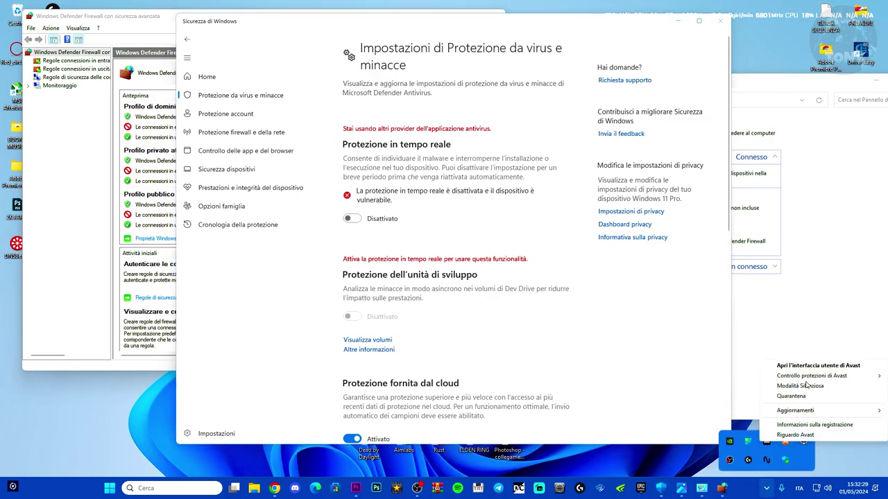
pyautogui.moveTo(807, 380)
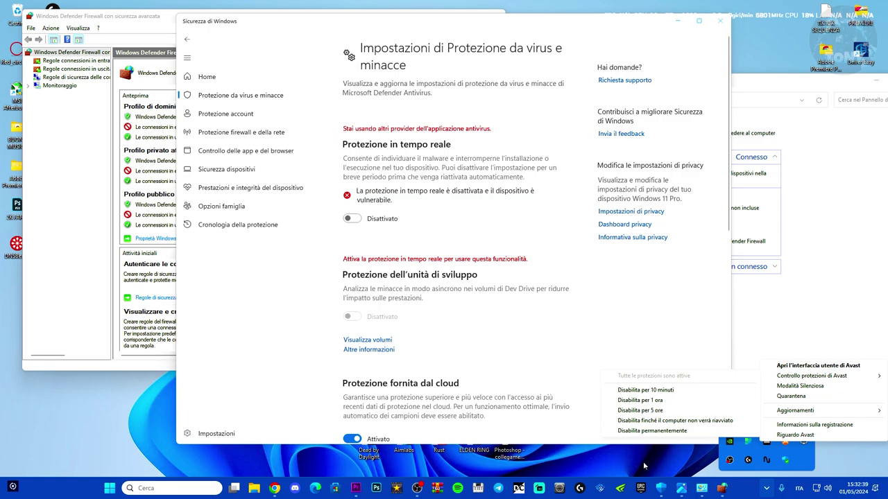
pyautogui.click(645, 457)
# Close Windows Security, Windows Defender Firewall and the advanced firewall window
pyautogui.click(720, 21)
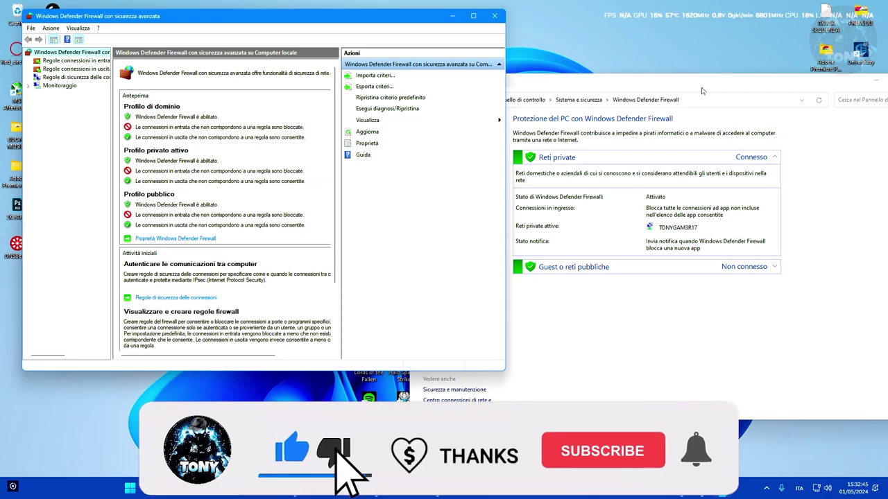
pyautogui.moveTo(702, 91); pyautogui.dragTo(423, 79)
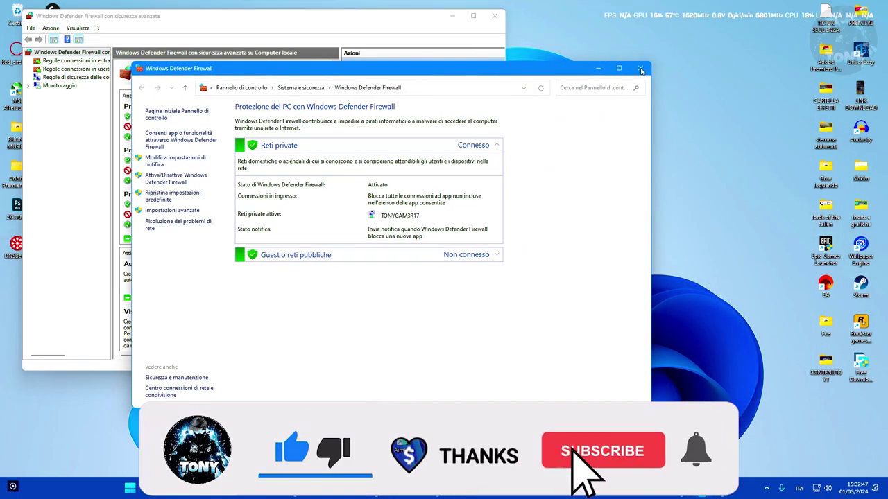
pyautogui.click(639, 67)
pyautogui.click(495, 18)
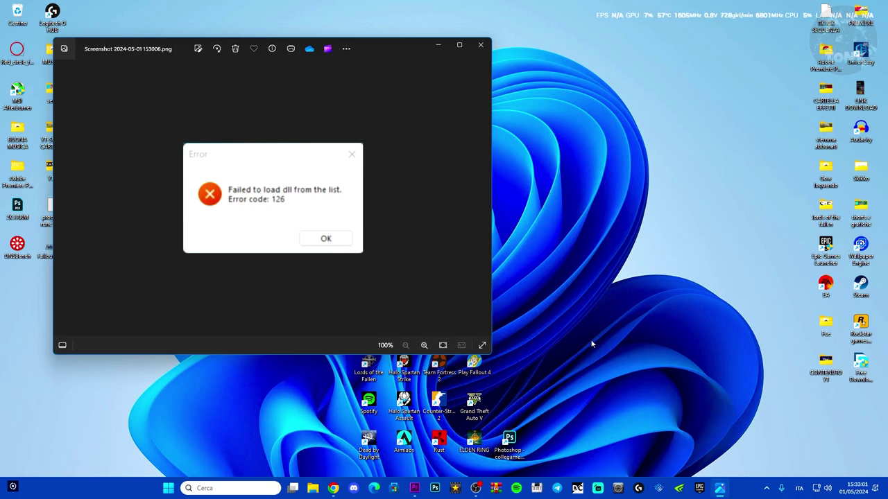
# Reopen Windows Security and go through the virus and threat protection settings to the Microsoft Defender exclusions
pyautogui.click(766, 487)
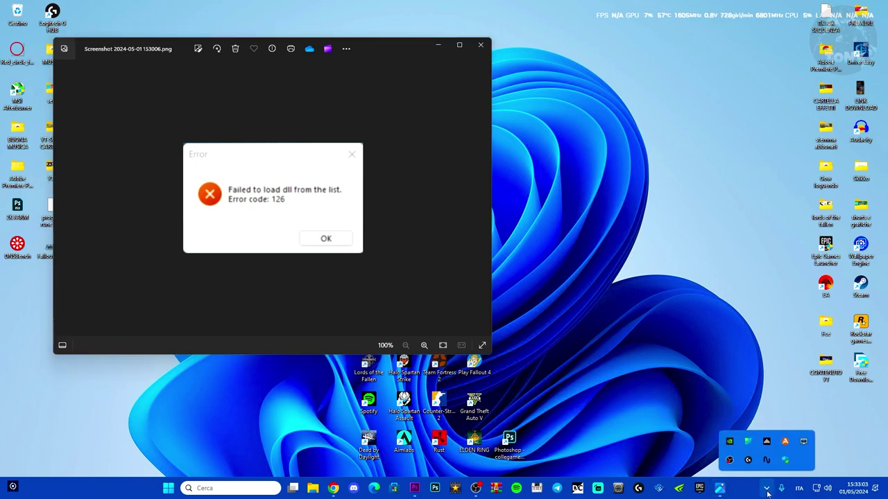
pyautogui.click(695, 330)
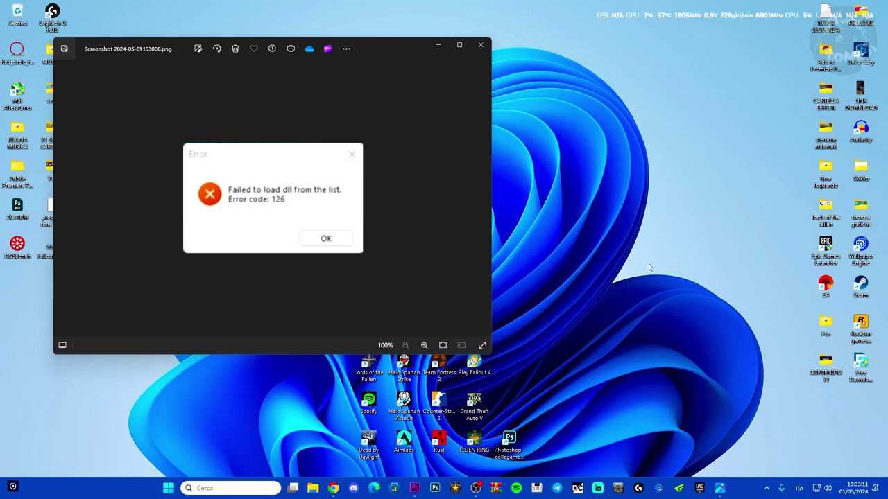
pyautogui.click(766, 487)
pyautogui.click(781, 464)
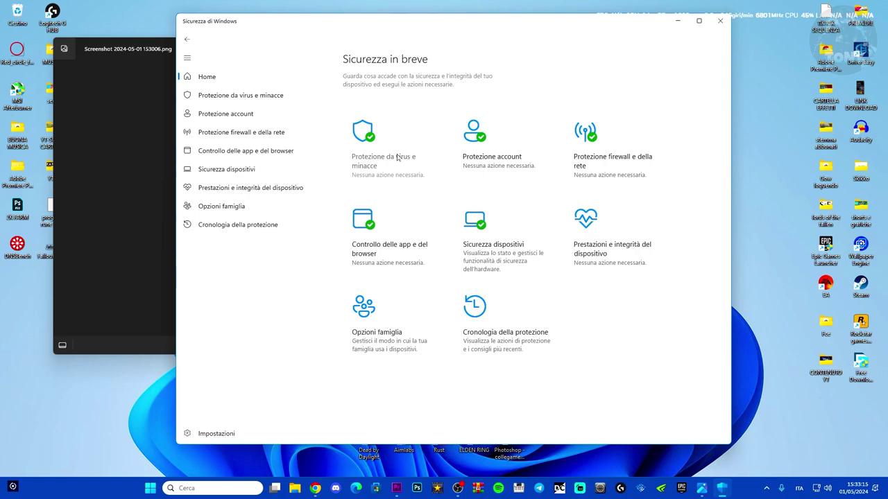
pyautogui.click(397, 157)
pyautogui.scroll(-5, 509, 277)
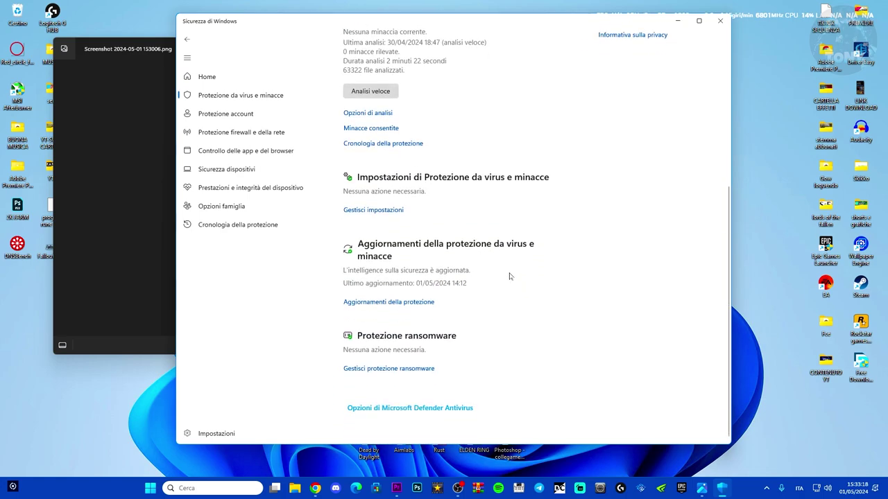
pyautogui.click(374, 210)
pyautogui.scroll(-5, 486, 298)
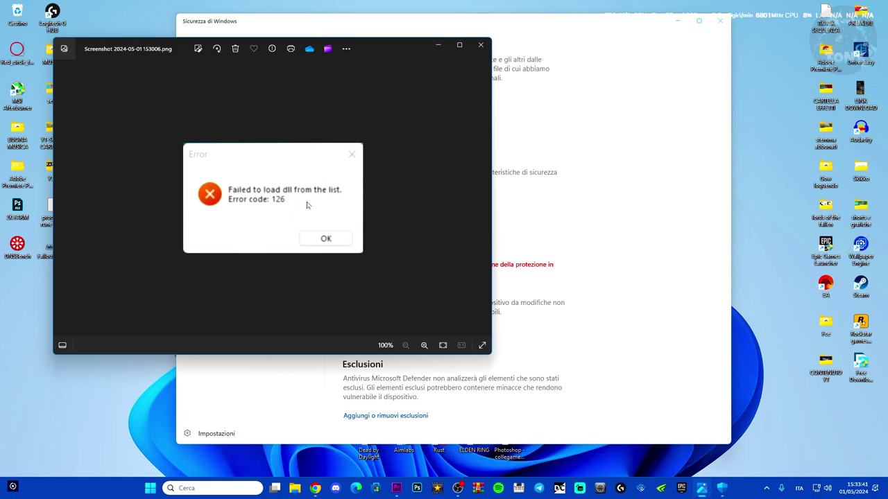
pyautogui.click(583, 27)
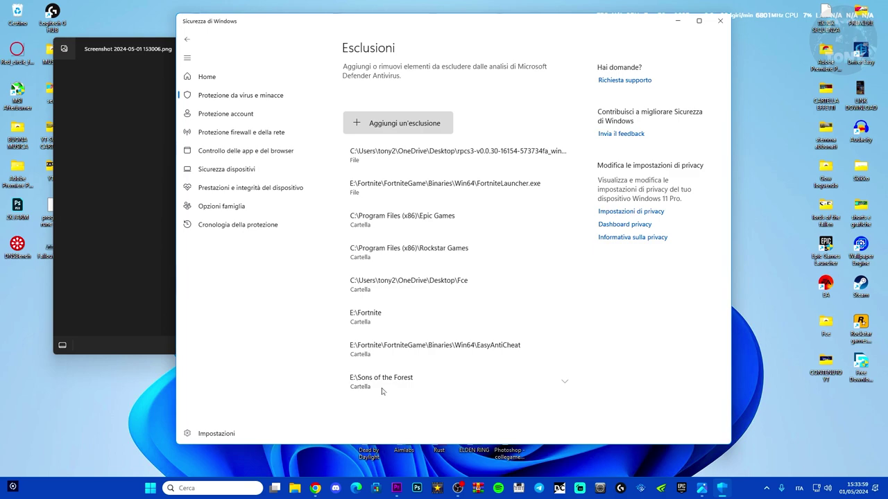
# Add the Fallout 4 folder on Volume (E:) as a folder exclusion and check the exclusions list
pyautogui.click(392, 125)
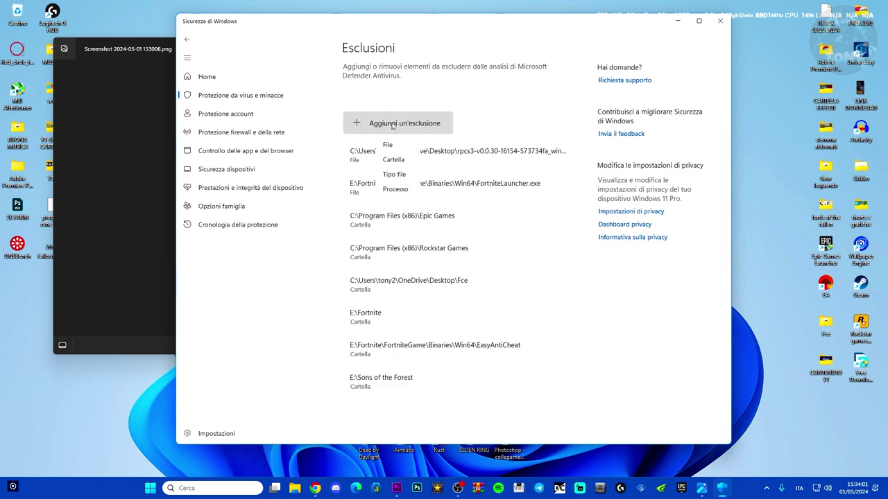
pyautogui.click(391, 160)
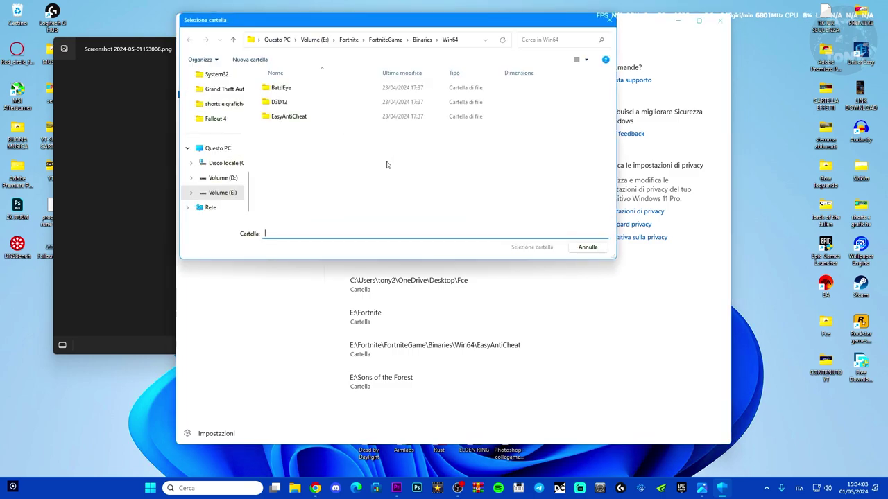
pyautogui.click(215, 194)
pyautogui.scroll(-2, 305, 170)
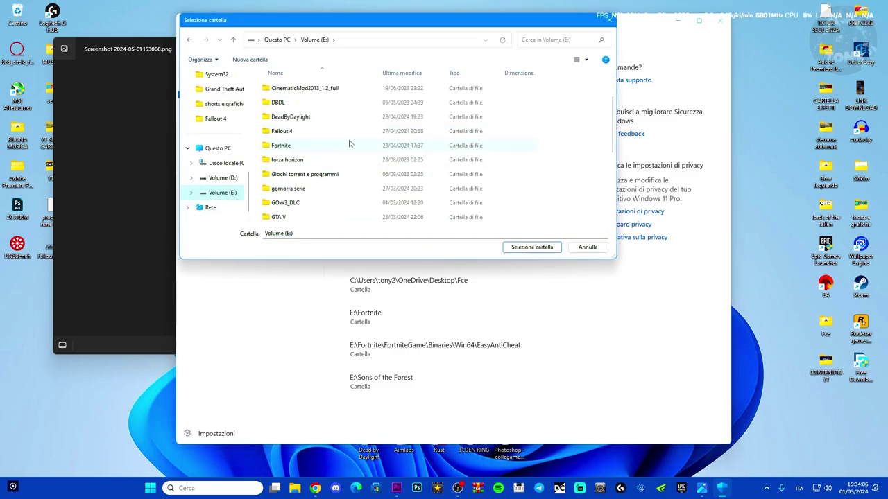
pyautogui.click(302, 134)
pyautogui.click(539, 248)
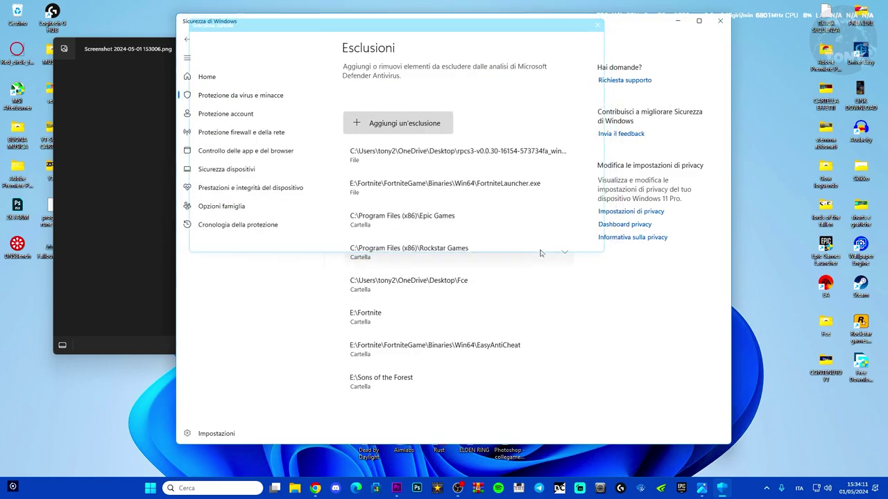
pyautogui.scroll(-1, 529, 279)
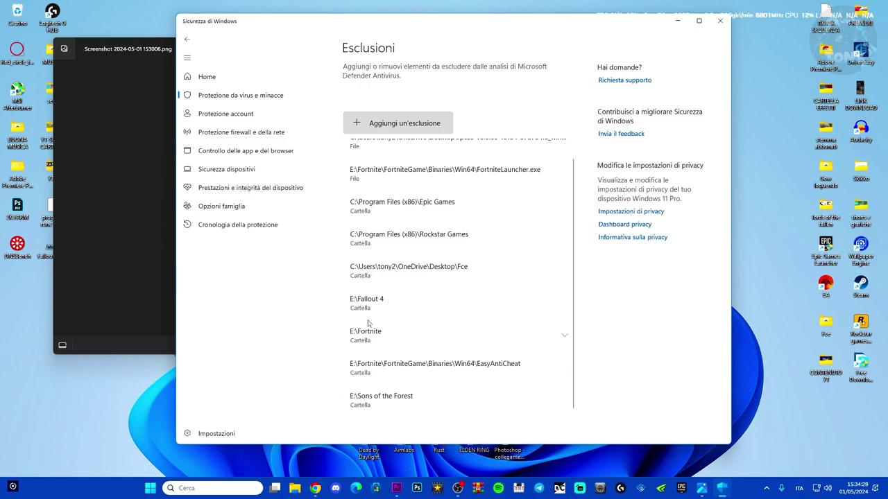
# Close Windows Security and move the error screenshot's window toward the middle of the desktop
pyautogui.click(715, 27)
pyautogui.moveTo(393, 55); pyautogui.dragTo(534, 60)
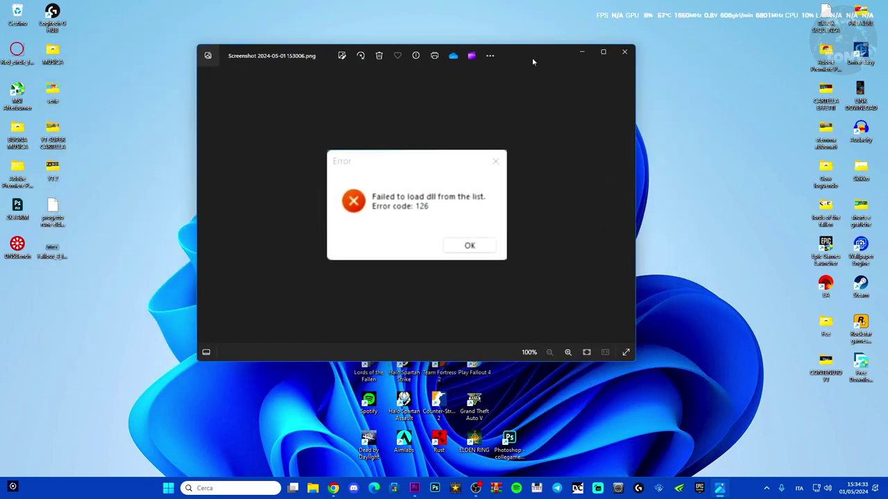